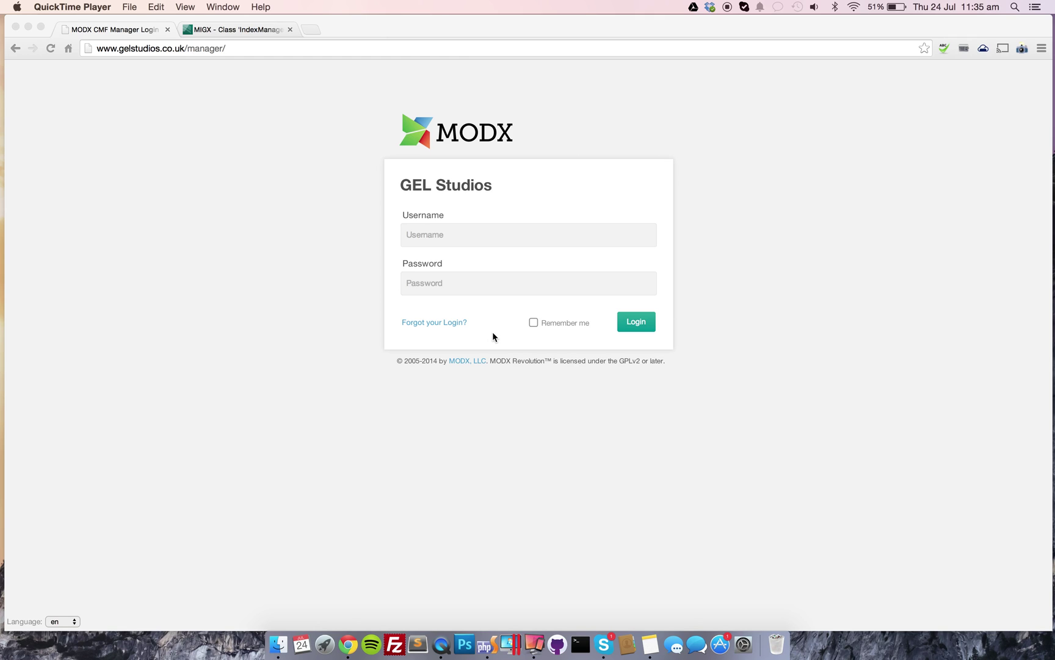
Log in to the GEL Studios manager using the saved username and password.
{"action": "left_click", "coordinate": [454, 235]}
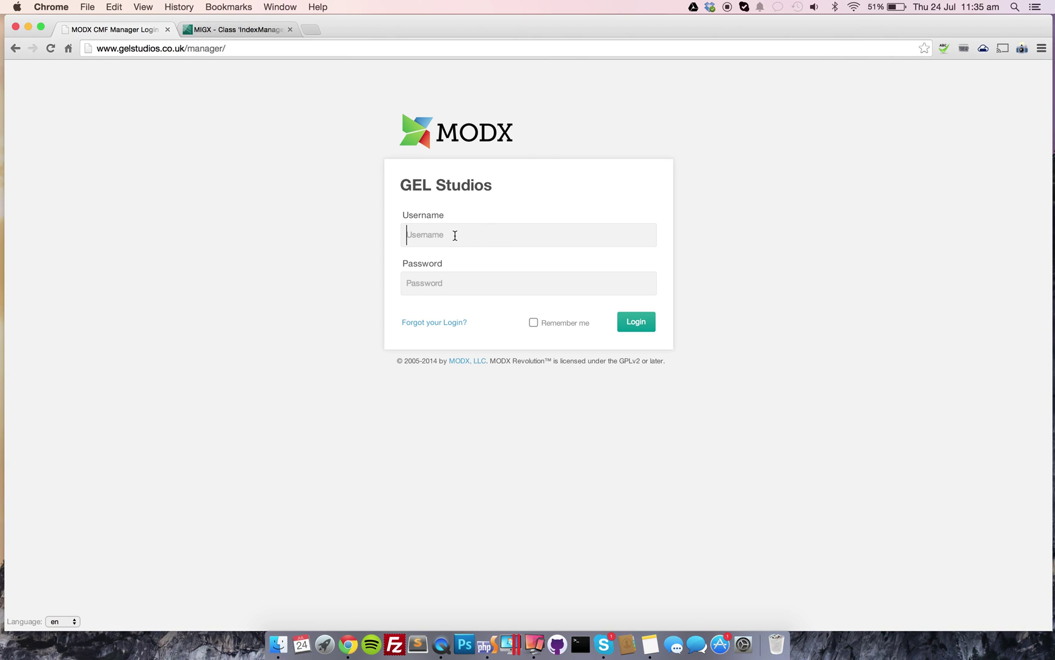
{"action": "type", "text": "Graeme"}
{"action": "key", "text": "Tab"}
{"action": "key", "text": "Return"}
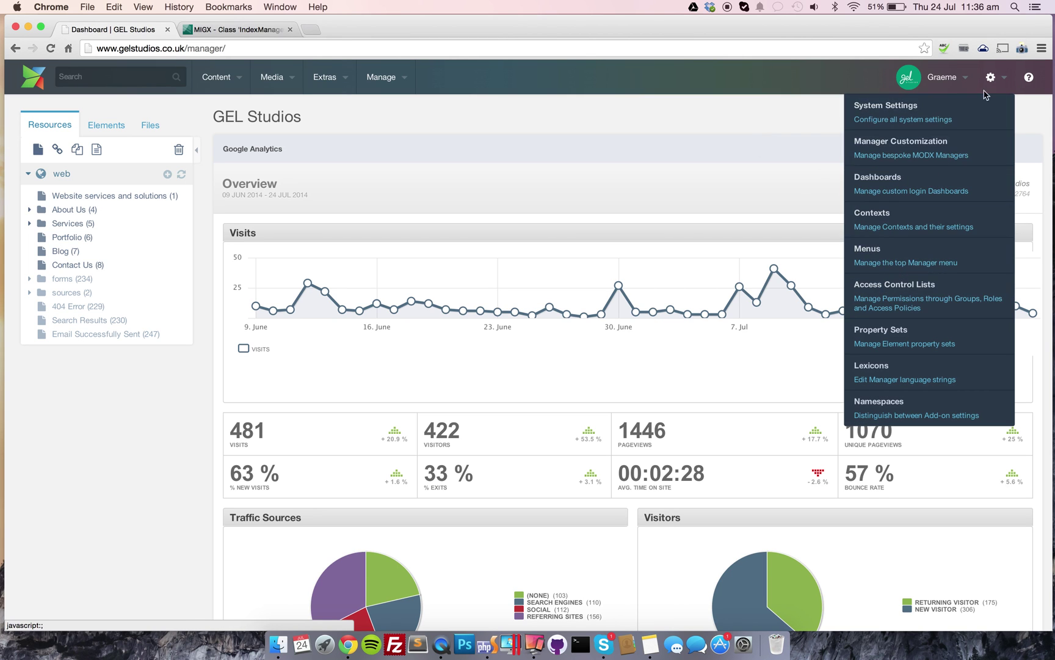
{"action": "mouse_move", "coordinate": [991, 77]}
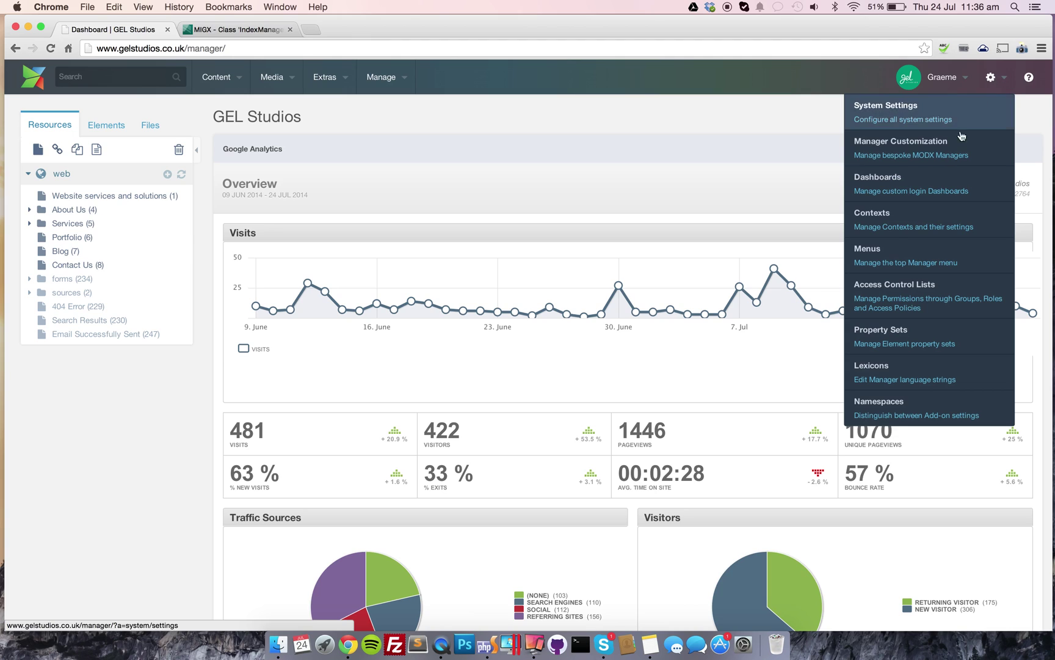
Open the Menus page and expand, then collapse, the System node in the Top Menu tree.
{"action": "left_click", "coordinate": [877, 261]}
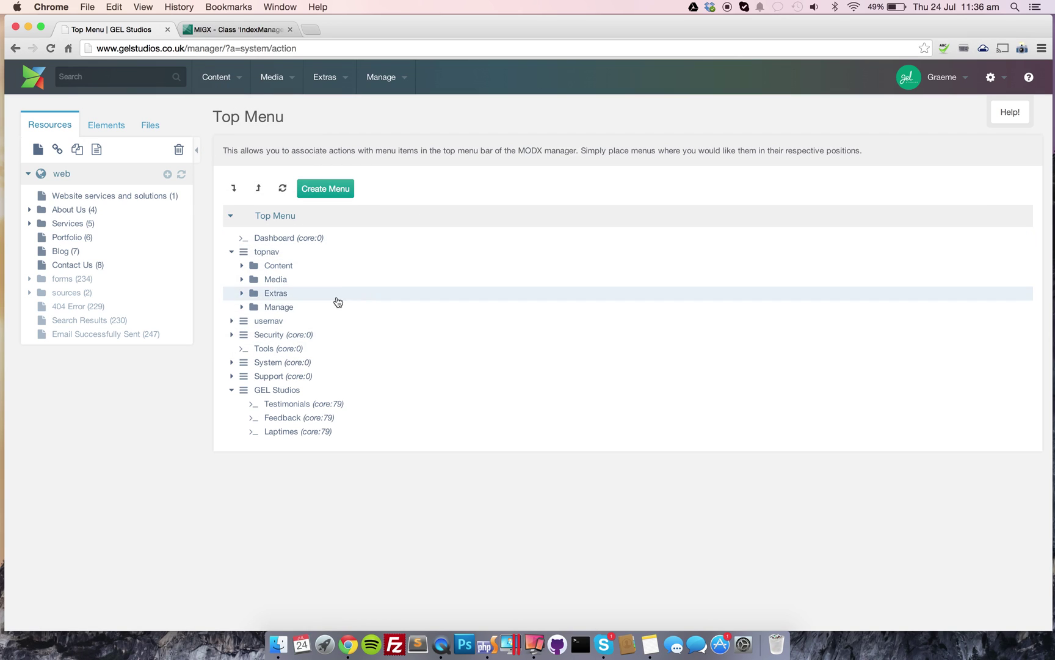
{"action": "mouse_move", "coordinate": [942, 77]}
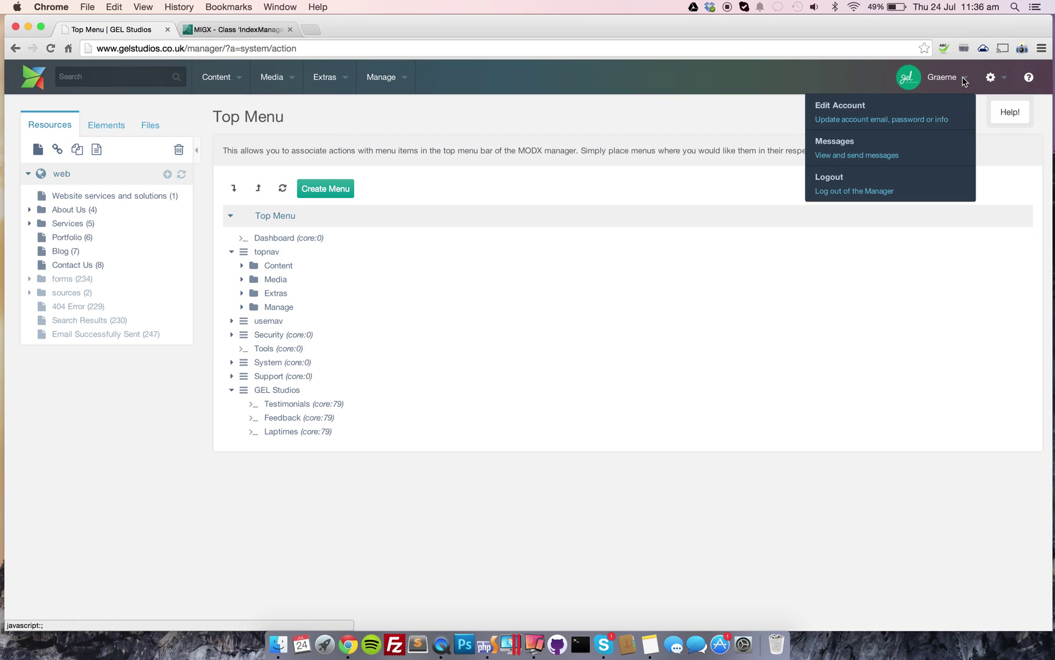
{"action": "left_click", "coordinate": [233, 364]}
{"action": "left_click", "coordinate": [234, 364]}
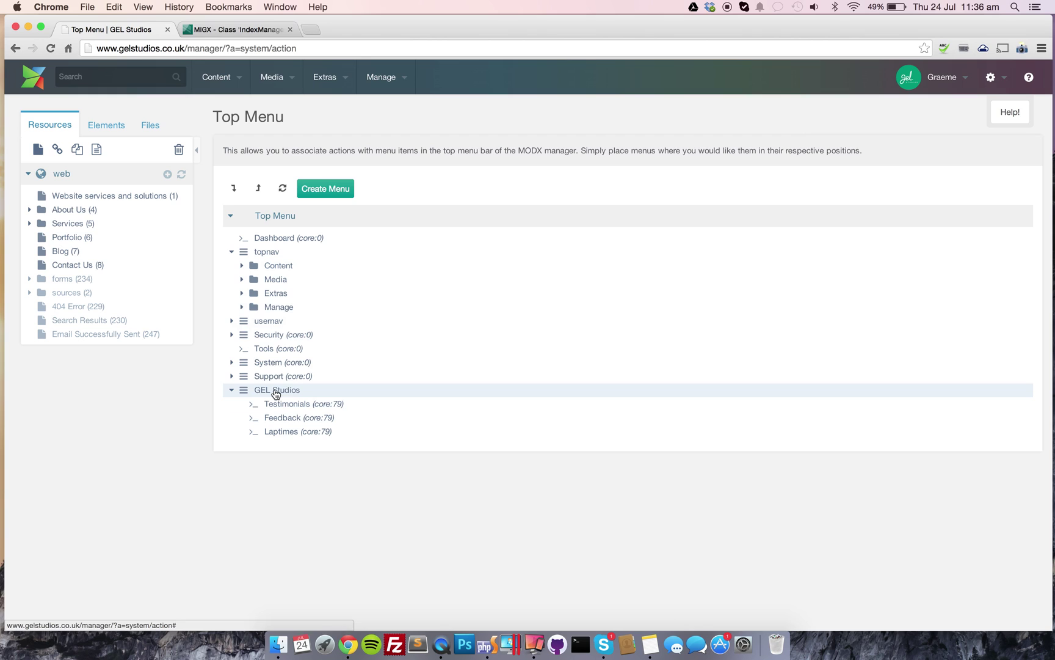
Drag the GEL Studios node under topnav and reload the manager.
{"action": "mouse_move", "coordinate": [277, 391]}
{"action": "left_mouse_down"}
{"action": "mouse_move", "coordinate": [285, 322]}
{"action": "mouse_move", "coordinate": [269, 257]}
{"action": "left_mouse_up"}
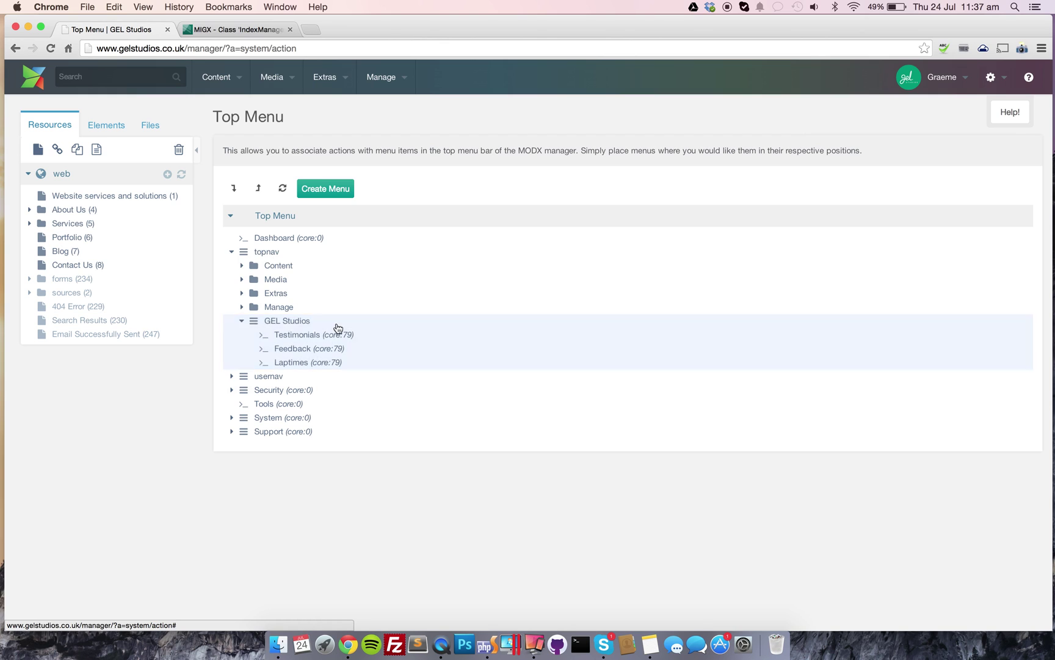
{"action": "key", "text": "super+r"}
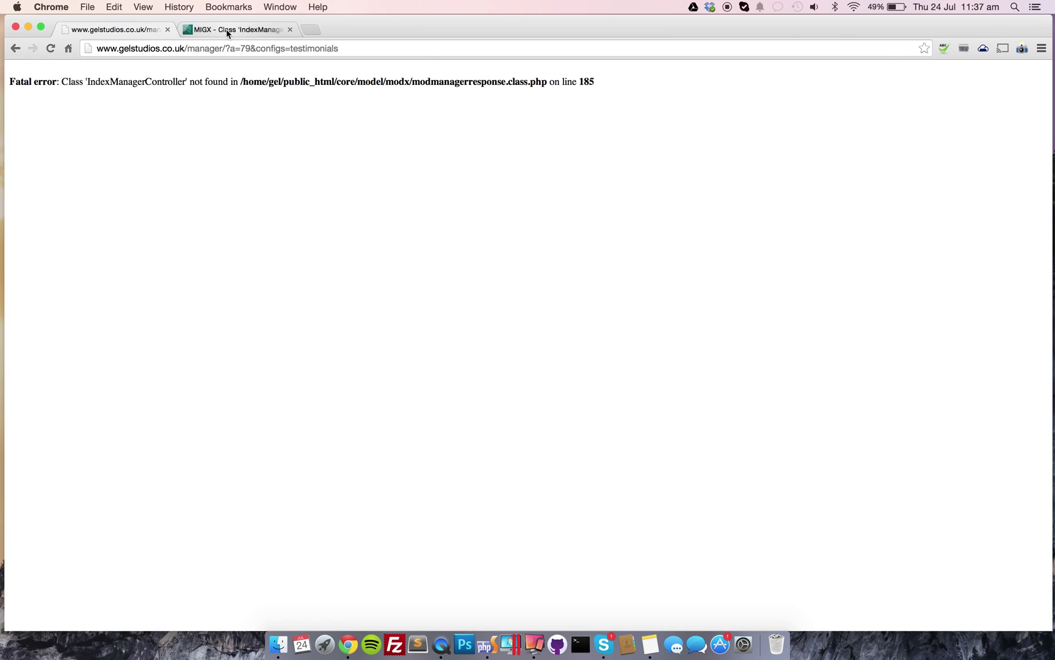
Leave the fatal error, open Extras > MIGX, and read the forum thread about the error.
{"action": "left_click", "coordinate": [15, 47]}
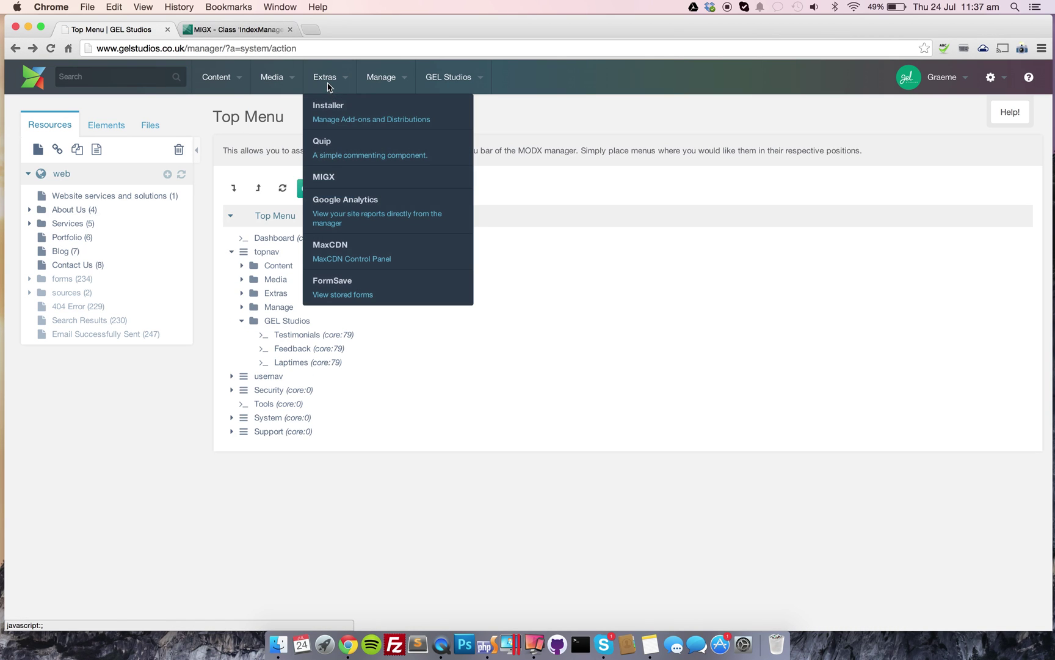
{"action": "left_click", "coordinate": [325, 177]}
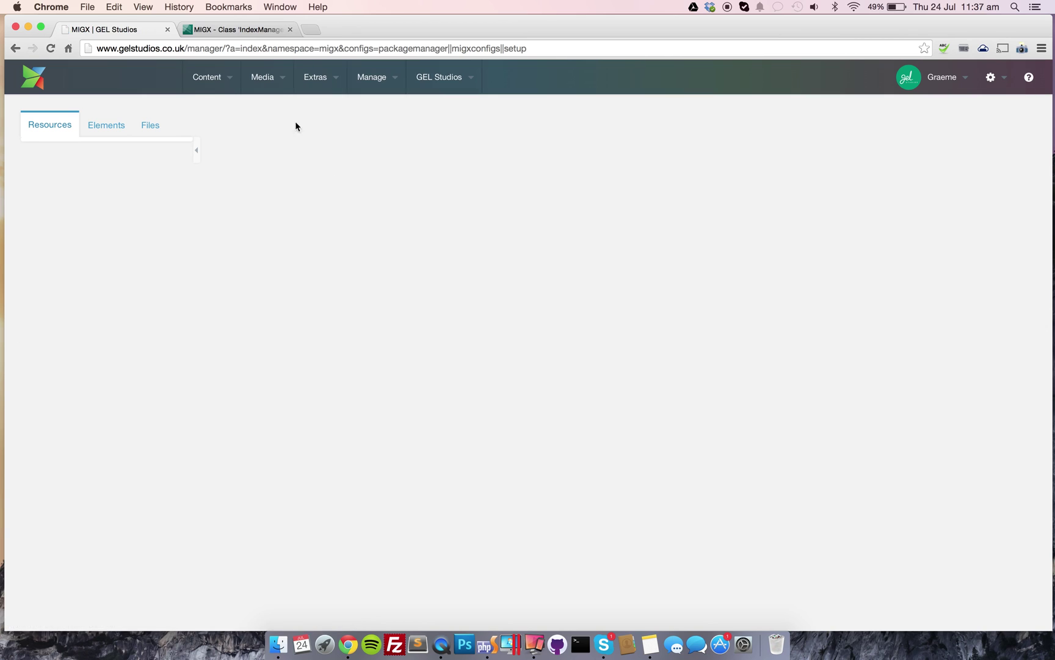
{"action": "left_click", "coordinate": [231, 31]}
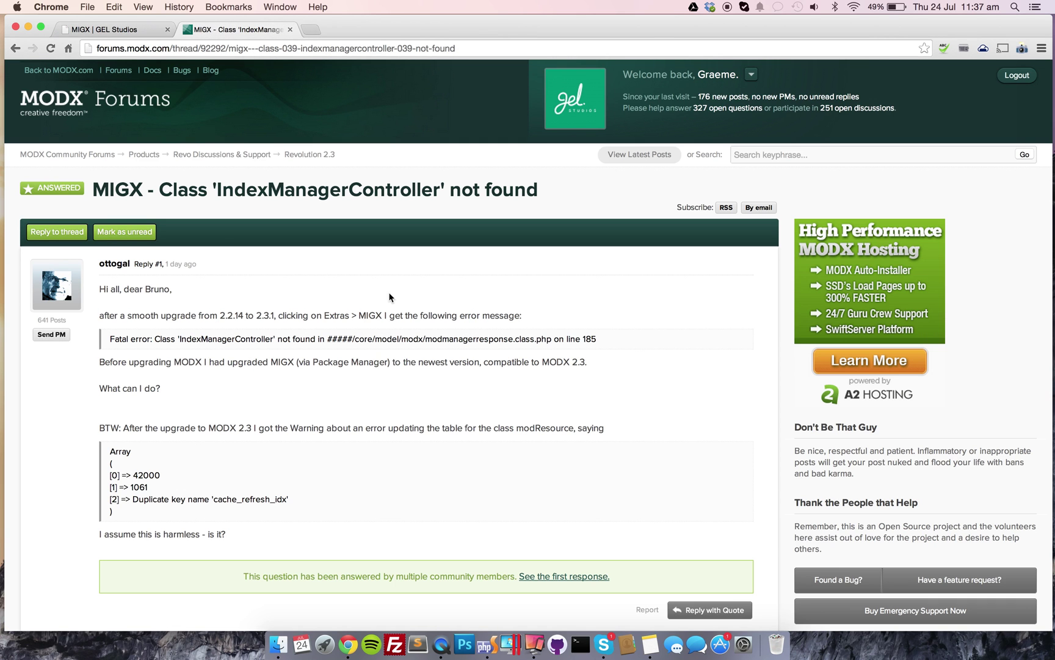
{"action": "scroll", "coordinate": [389, 296], "scroll_direction": "down", "scroll_amount": 2}
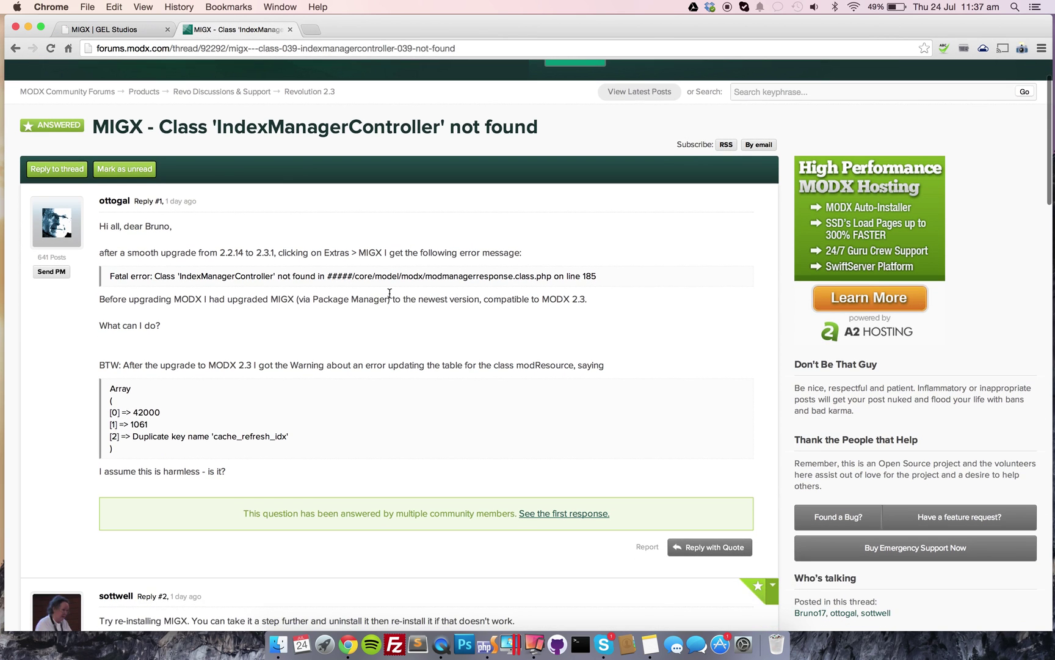
{"action": "scroll", "coordinate": [389, 294], "scroll_direction": "down", "scroll_amount": 3}
{"action": "scroll", "coordinate": [389, 294], "scroll_direction": "down", "scroll_amount": 2}
{"action": "scroll", "coordinate": [389, 294], "scroll_direction": "down", "scroll_amount": 1}
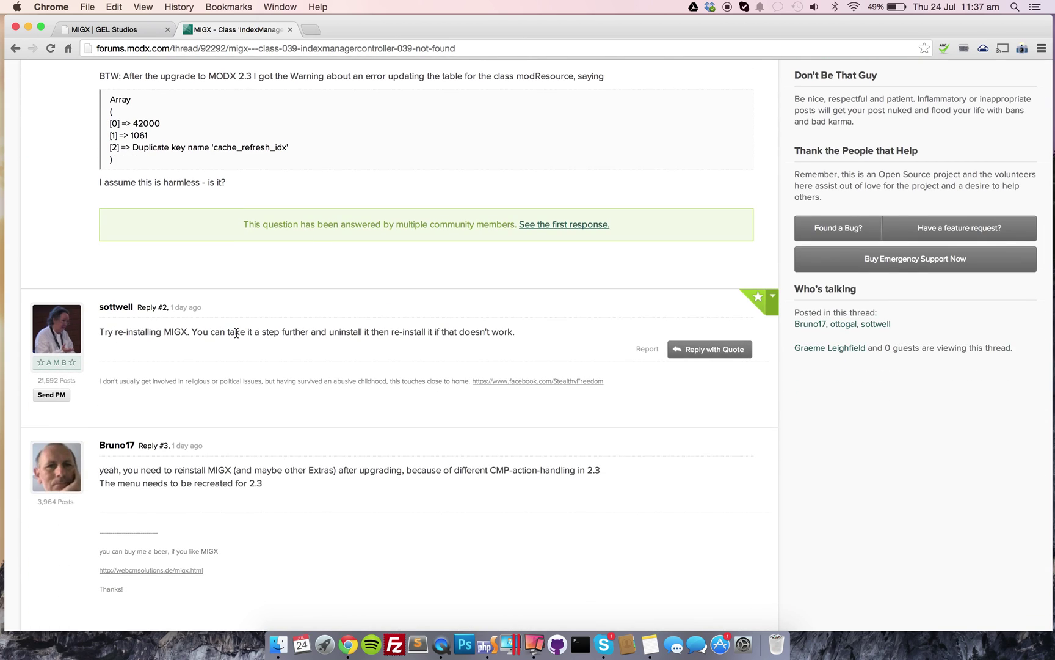
{"action": "scroll", "coordinate": [396, 370], "scroll_direction": "down", "scroll_amount": 4}
{"action": "scroll", "coordinate": [396, 370], "scroll_direction": "down", "scroll_amount": 1}
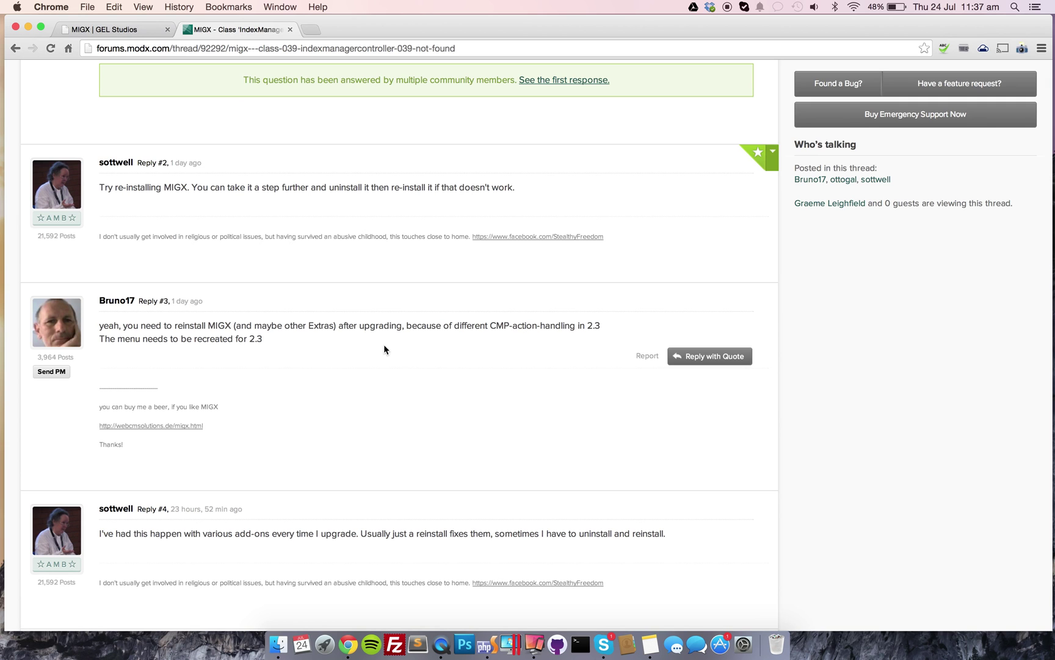
{"action": "scroll", "coordinate": [383, 349], "scroll_direction": "up", "scroll_amount": 10}
{"action": "left_click", "coordinate": [106, 31]}
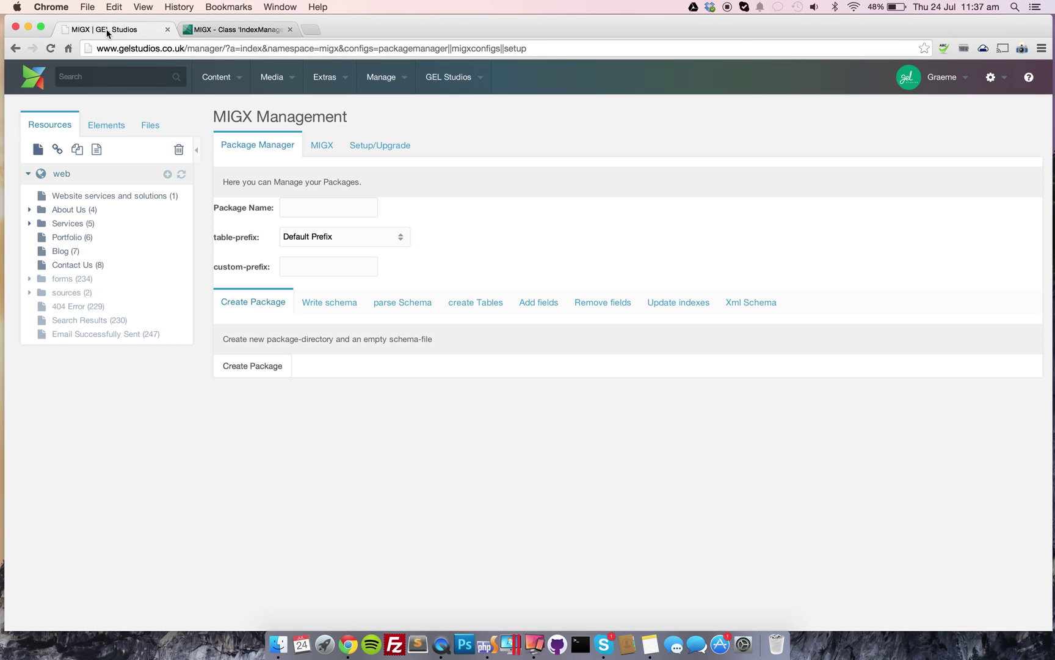
Copy 'index&namespace=migx' from the MIGX page address.
{"action": "left_click", "coordinate": [247, 51]}
{"action": "double_click", "coordinate": [251, 46]}
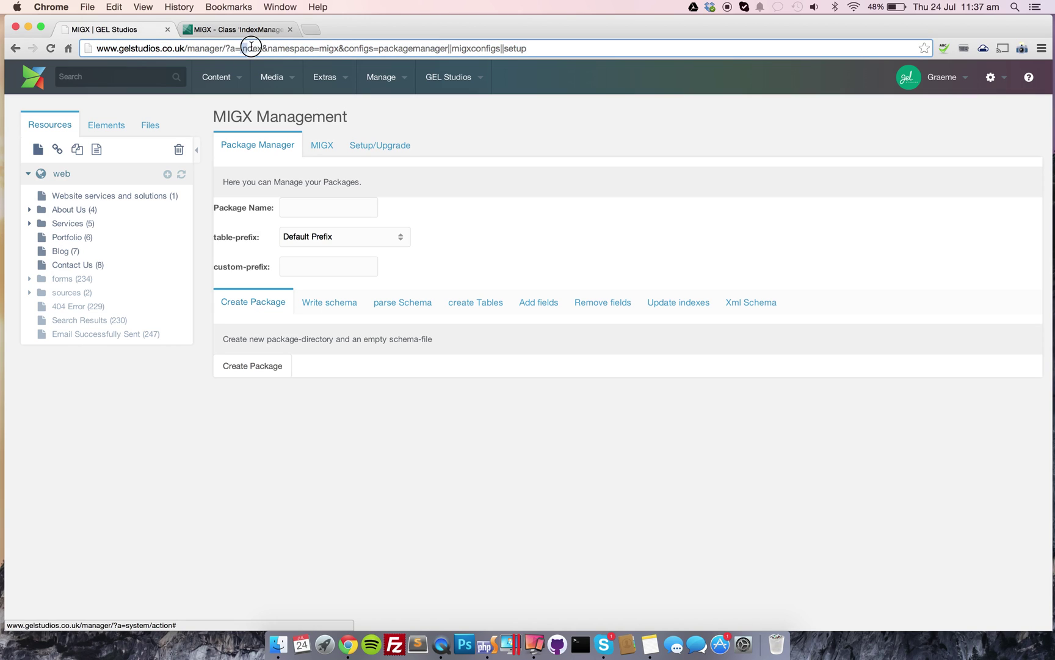
{"action": "left_click_drag", "start_coordinate": [250, 47], "coordinate": [343, 54]}
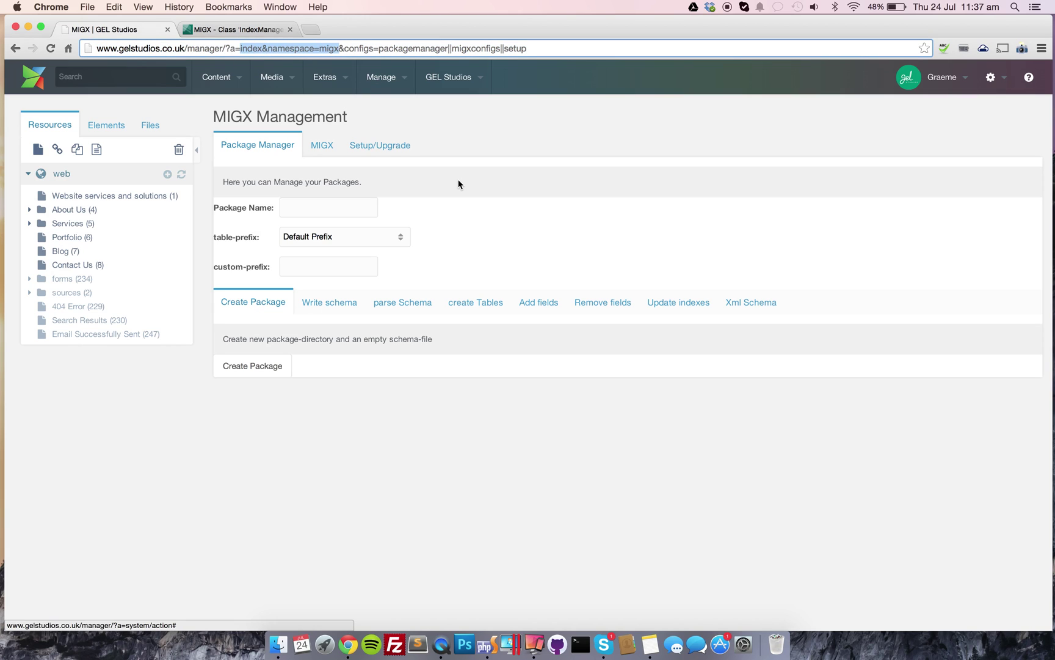
{"action": "right_click", "coordinate": [275, 49]}
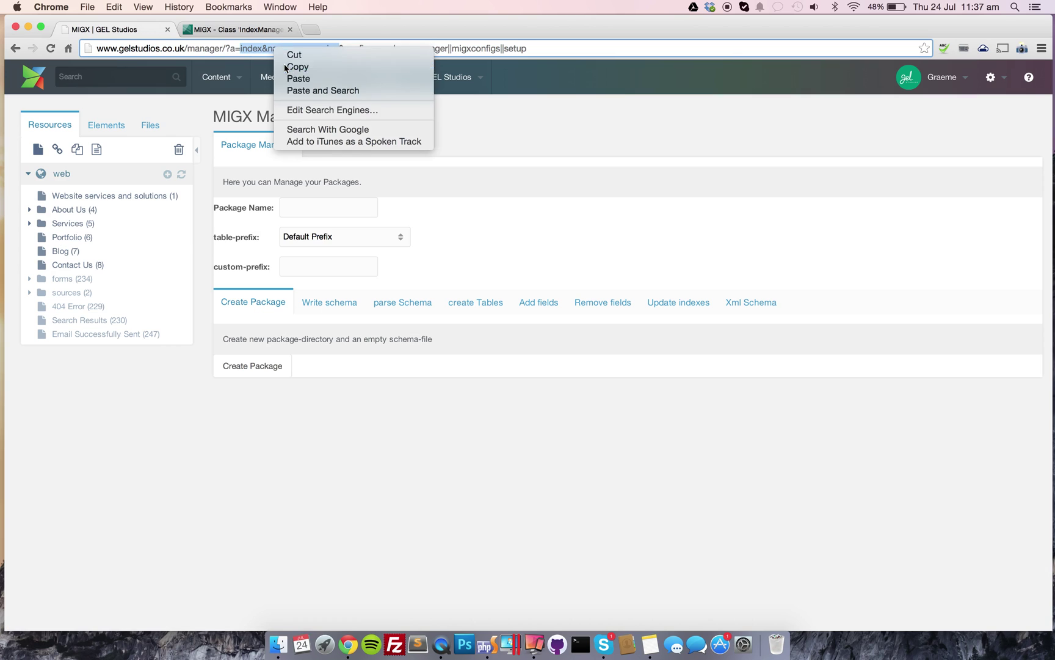
{"action": "left_click", "coordinate": [286, 67]}
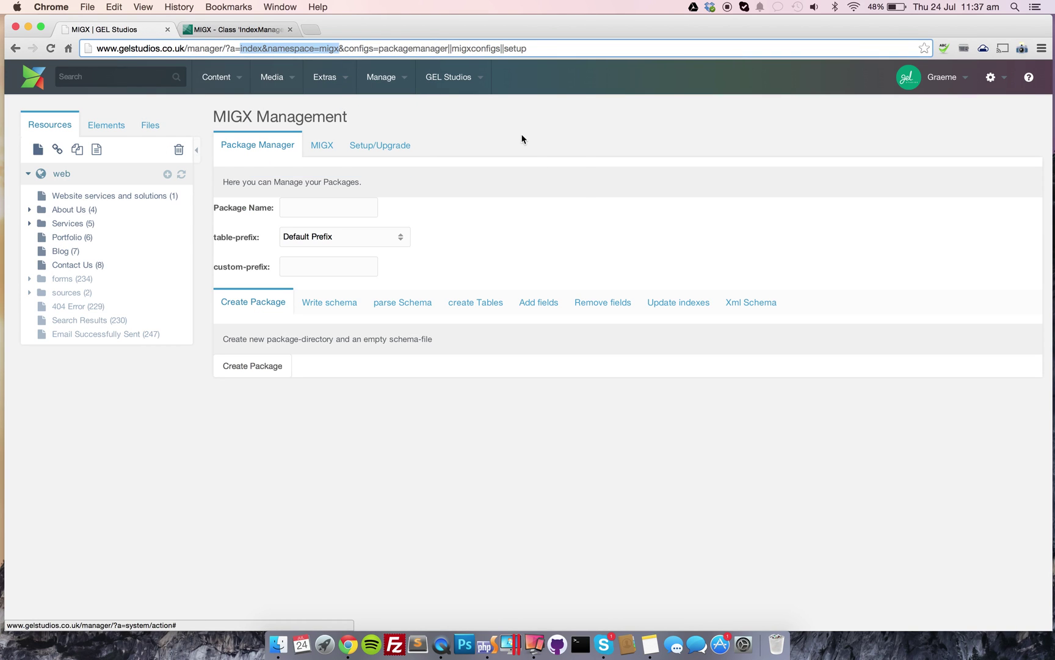
Open the Top Menu page from the gear menu and expand, then collapse, the Content folder.
{"action": "left_click", "coordinate": [993, 82]}
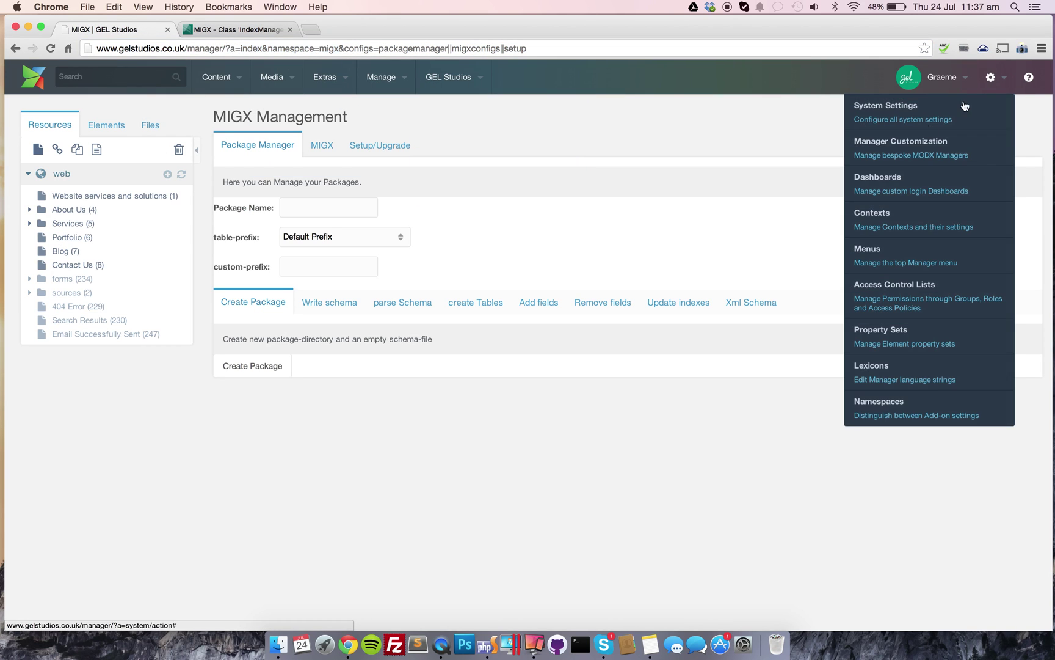
{"action": "left_click", "coordinate": [862, 266]}
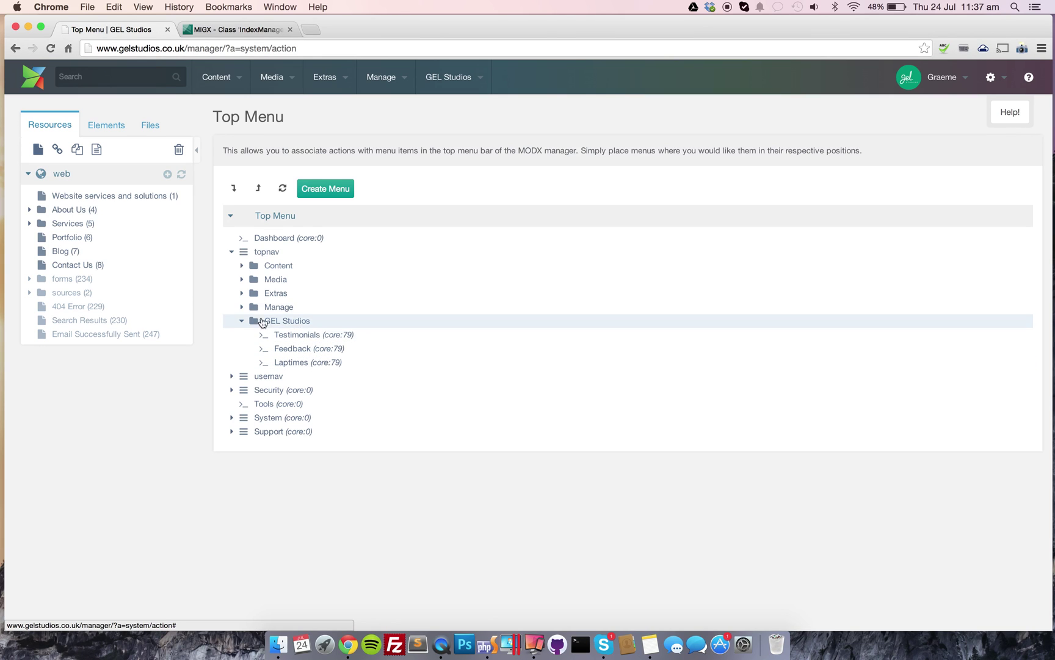
{"action": "left_click", "coordinate": [242, 266]}
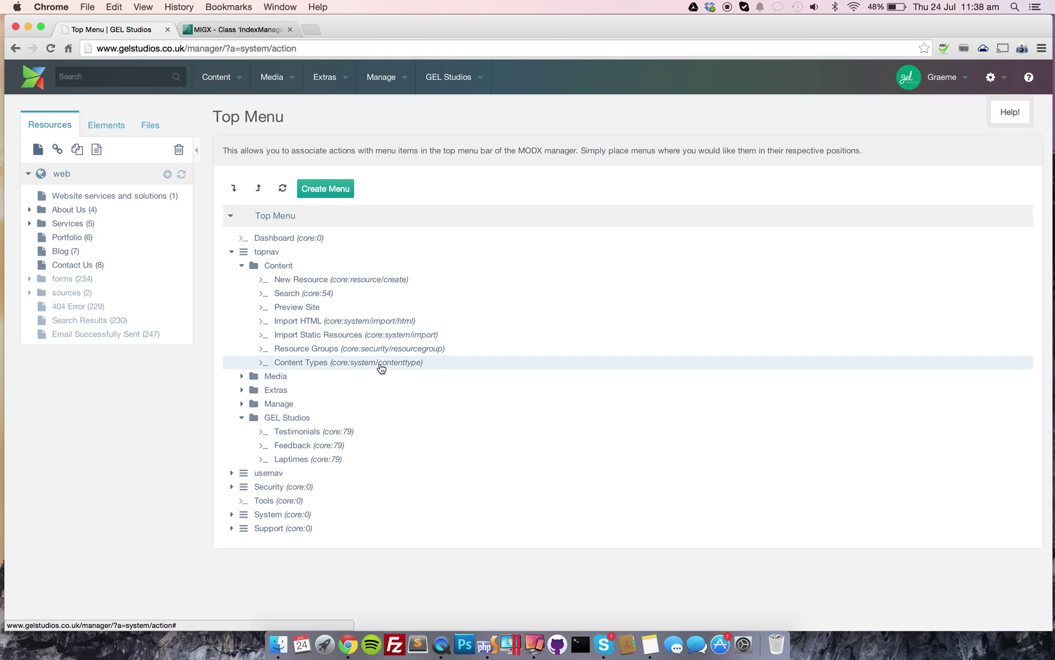
{"action": "left_click", "coordinate": [241, 265]}
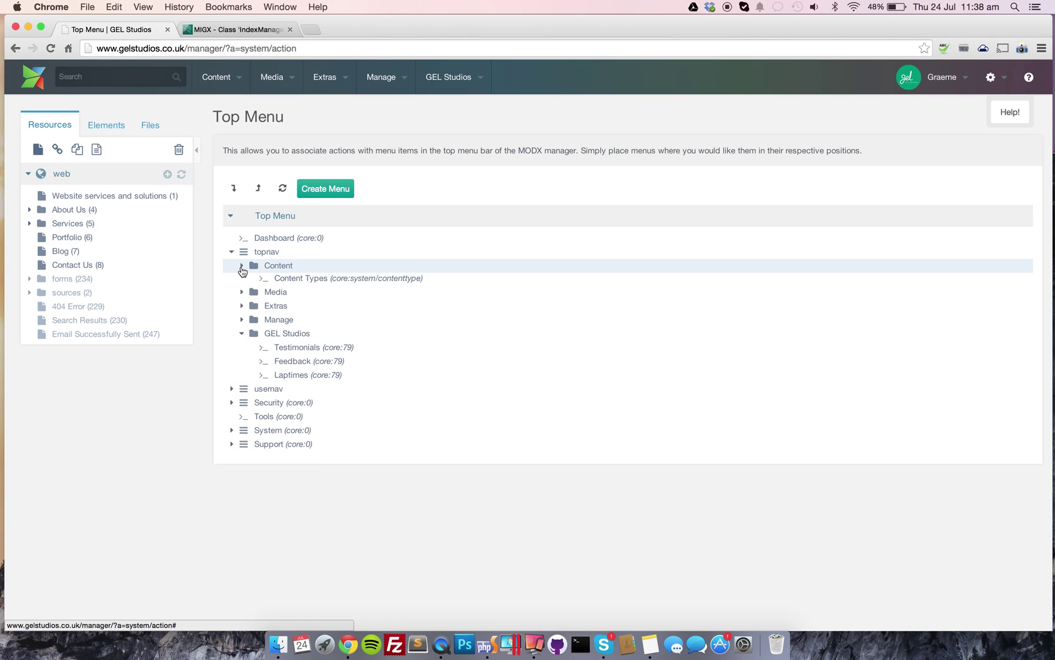
Change the Testimonials menu item's action from 79 to index&namespace=migx and save.
{"action": "right_click", "coordinate": [315, 346]}
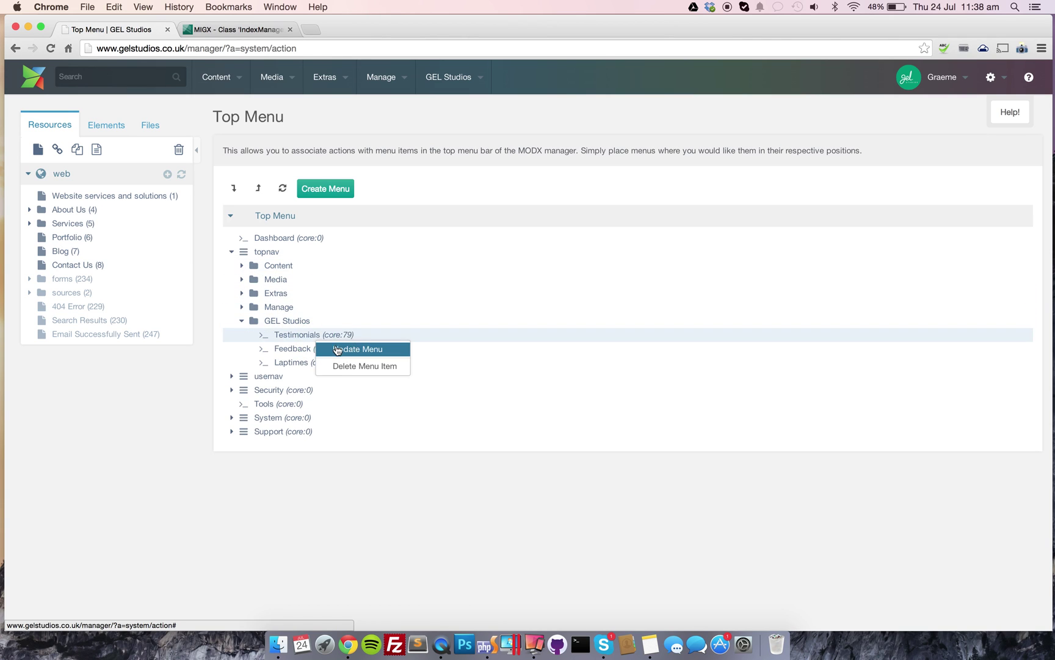
{"action": "left_click", "coordinate": [338, 349]}
{"action": "left_click", "coordinate": [578, 252]}
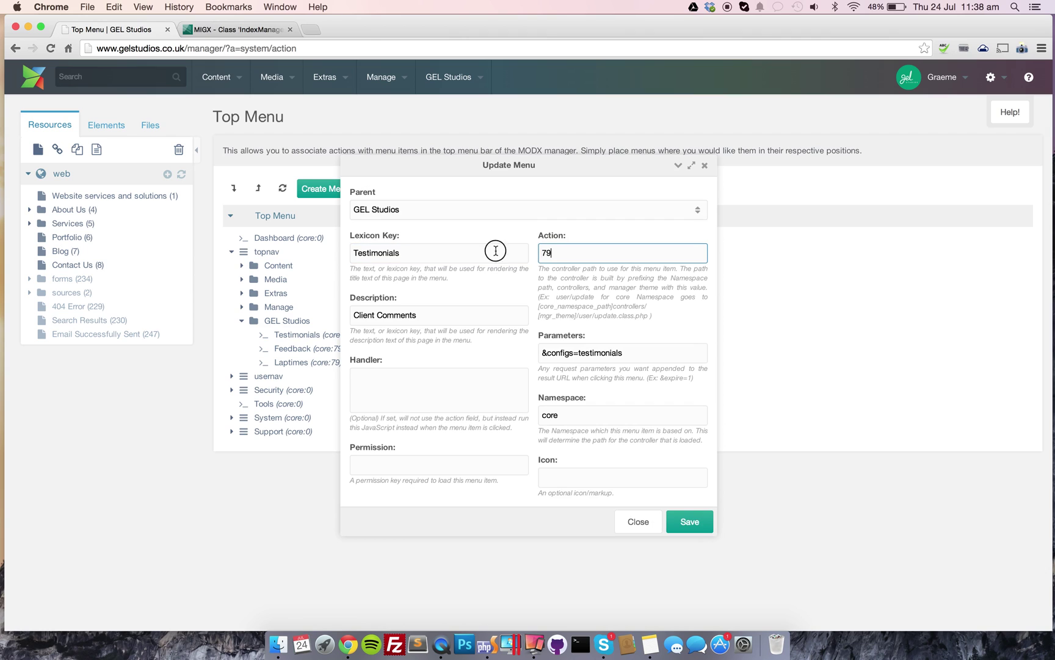
{"action": "key", "text": "super+a"}
{"action": "key", "text": "super+v"}
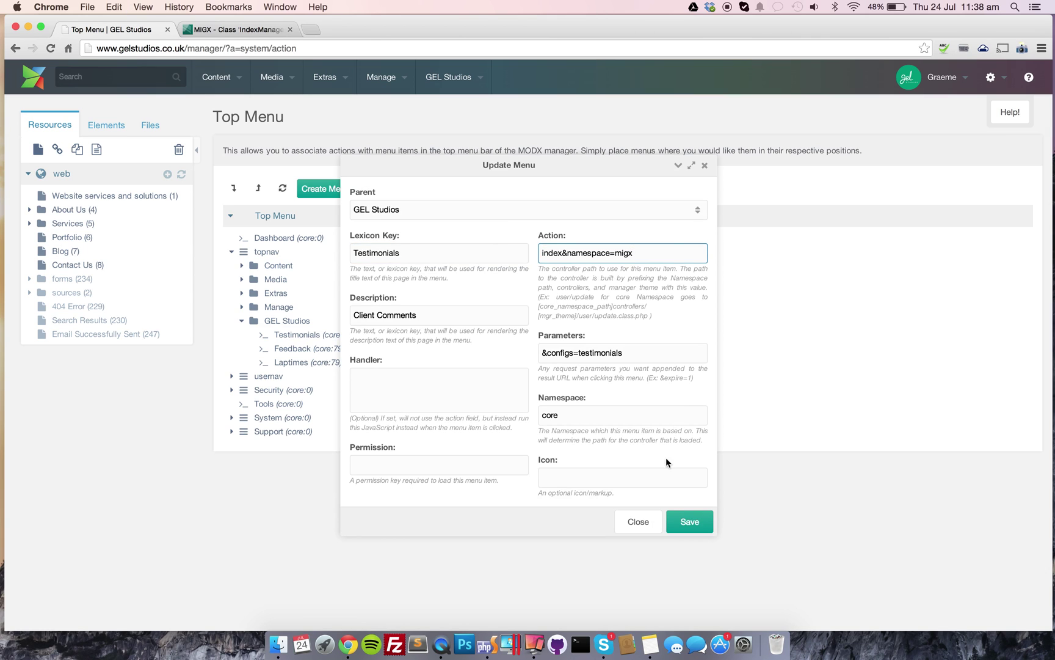
{"action": "left_click", "coordinate": [690, 521]}
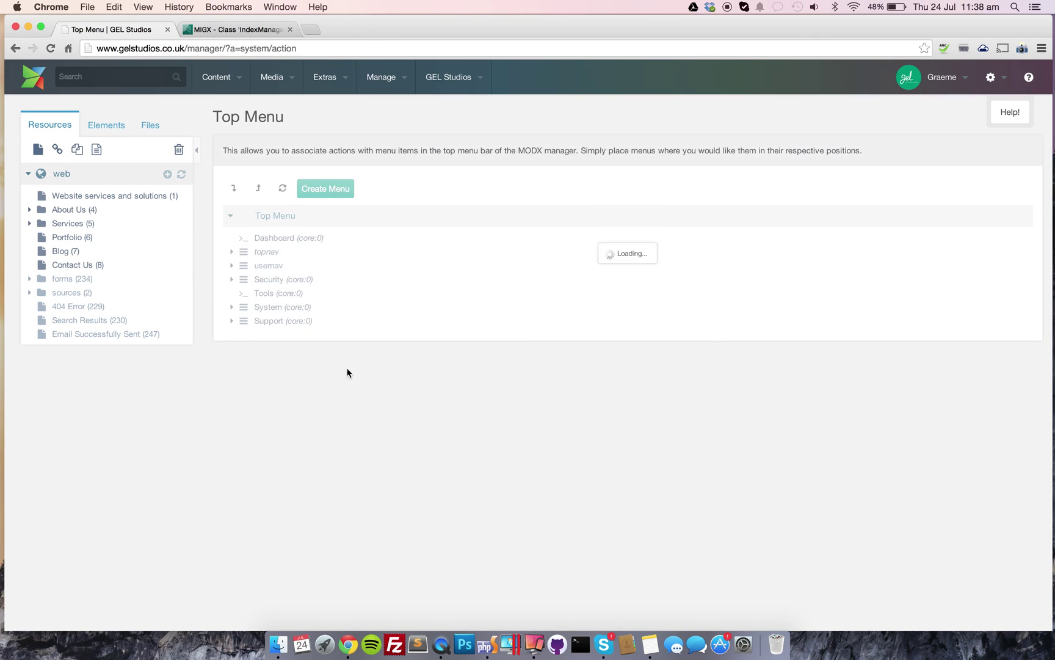
Set the Feedback and Laptimes menu items' actions to index&namespace=migx and save both.
{"action": "right_click", "coordinate": [329, 349]}
{"action": "left_click", "coordinate": [337, 362]}
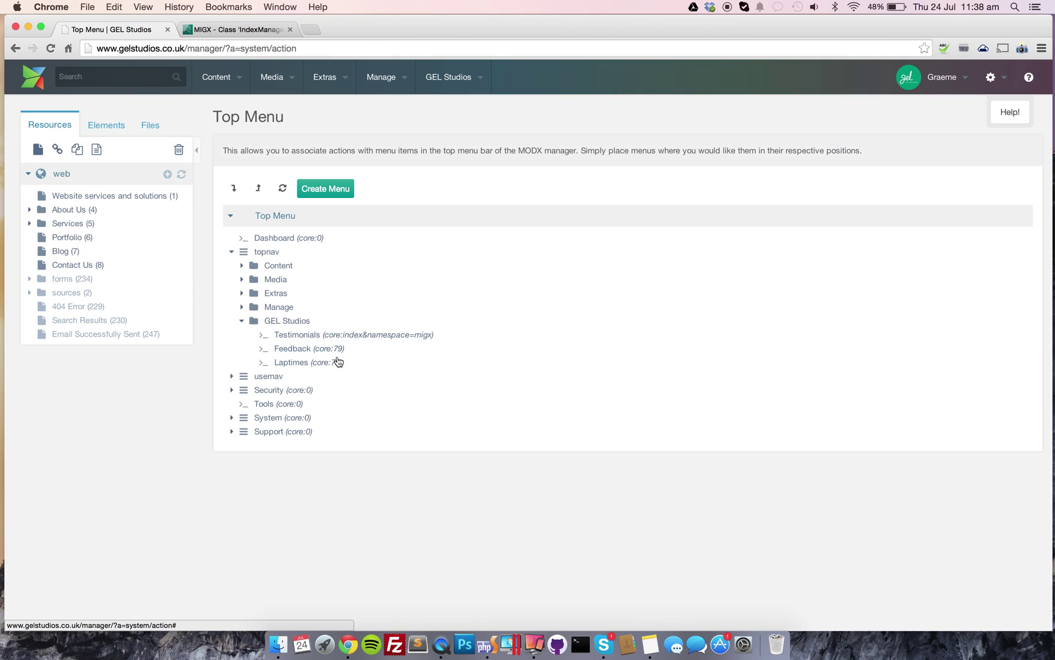
{"action": "double_click", "coordinate": [545, 253]}
{"action": "key", "text": "super+v"}
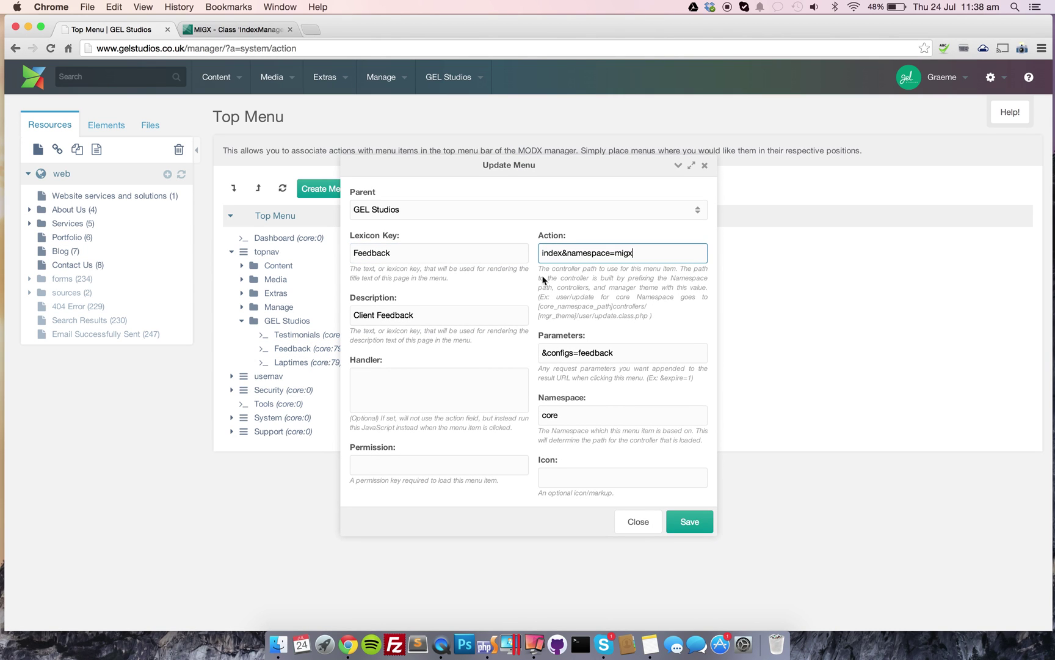
{"action": "left_click", "coordinate": [686, 519]}
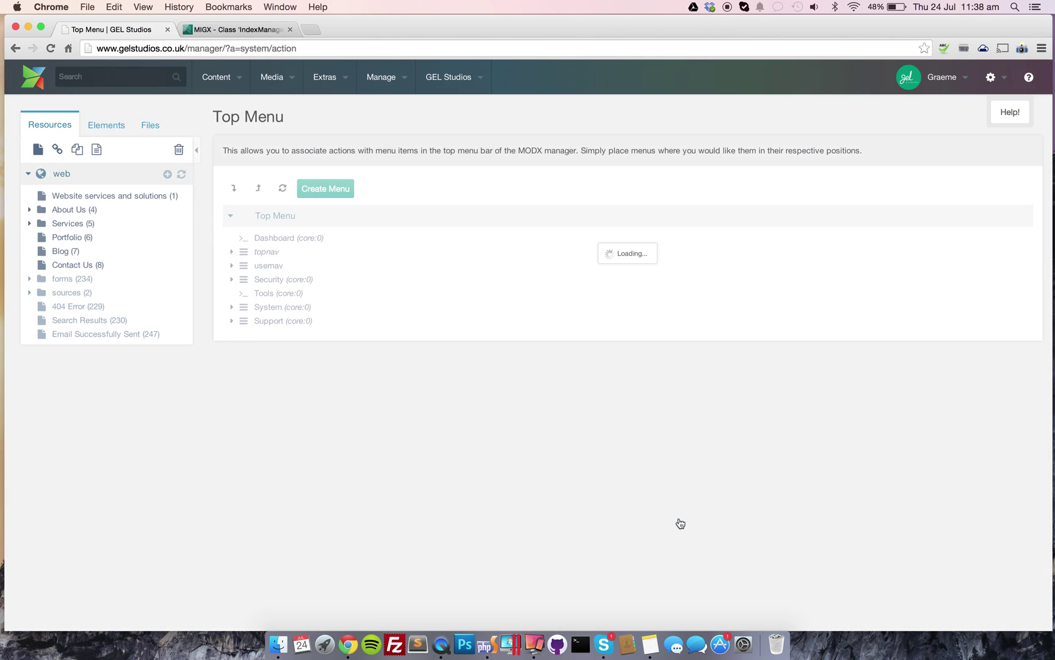
{"action": "right_click", "coordinate": [328, 365]}
{"action": "left_click", "coordinate": [345, 376]}
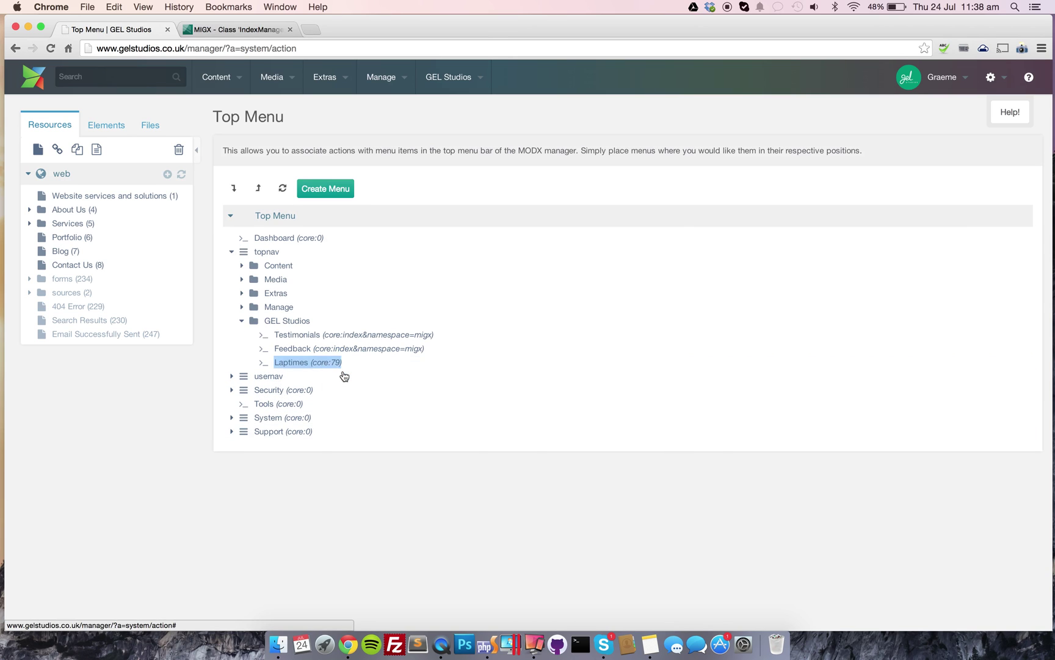
{"action": "double_click", "coordinate": [546, 253]}
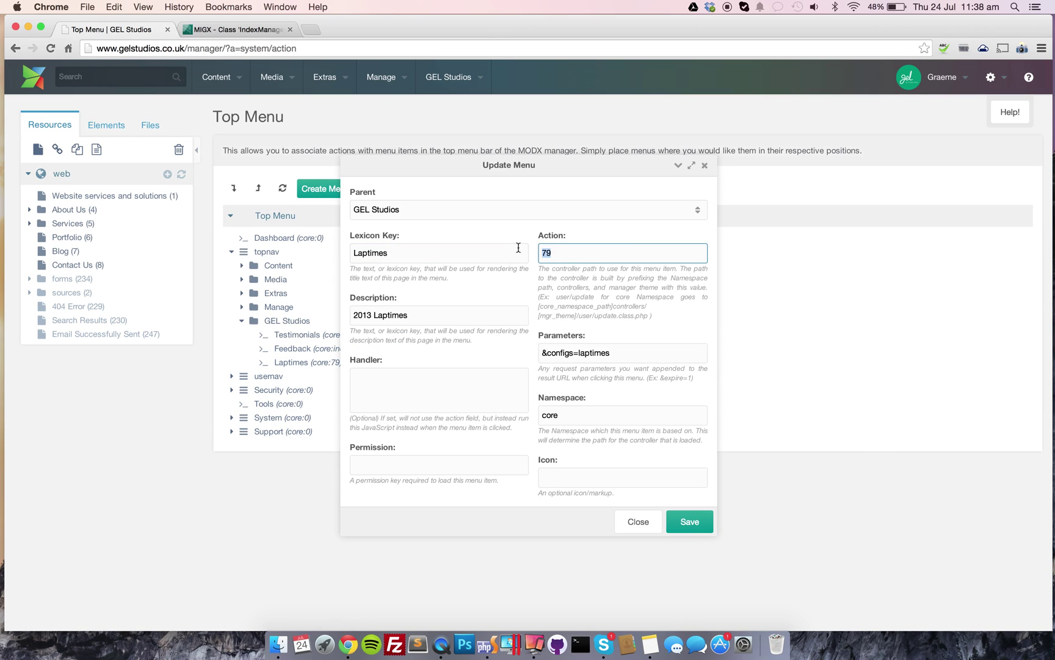
{"action": "key", "text": "super+v"}
{"action": "left_click", "coordinate": [683, 516]}
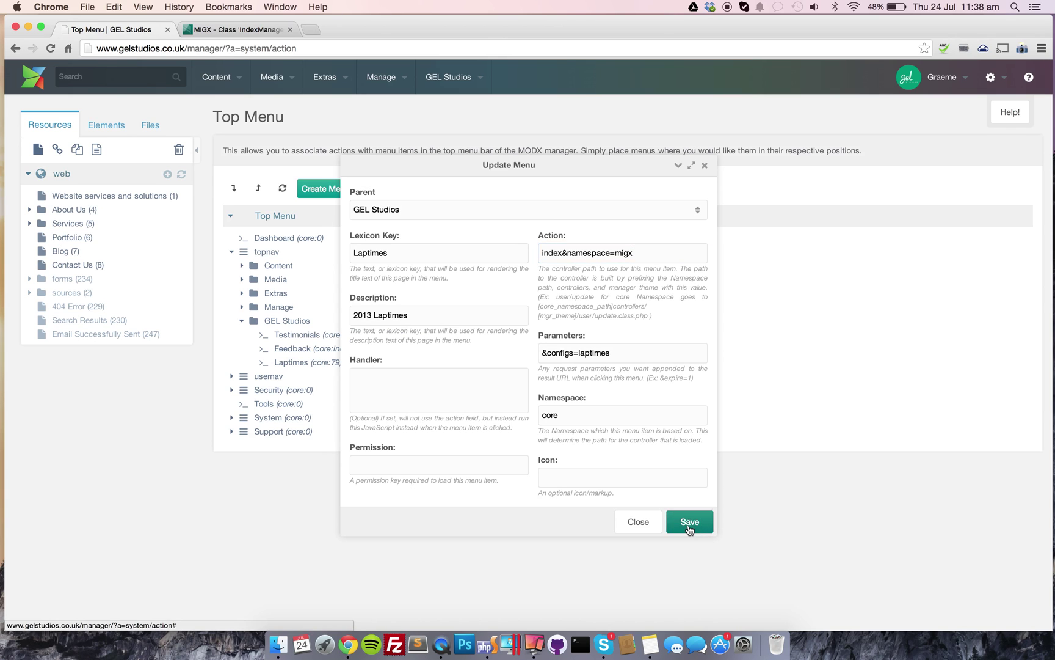
Reload, open GEL Studios > Laptimes, view and close the first lap time record, then return to the dashboard.
{"action": "left_click", "coordinate": [49, 47]}
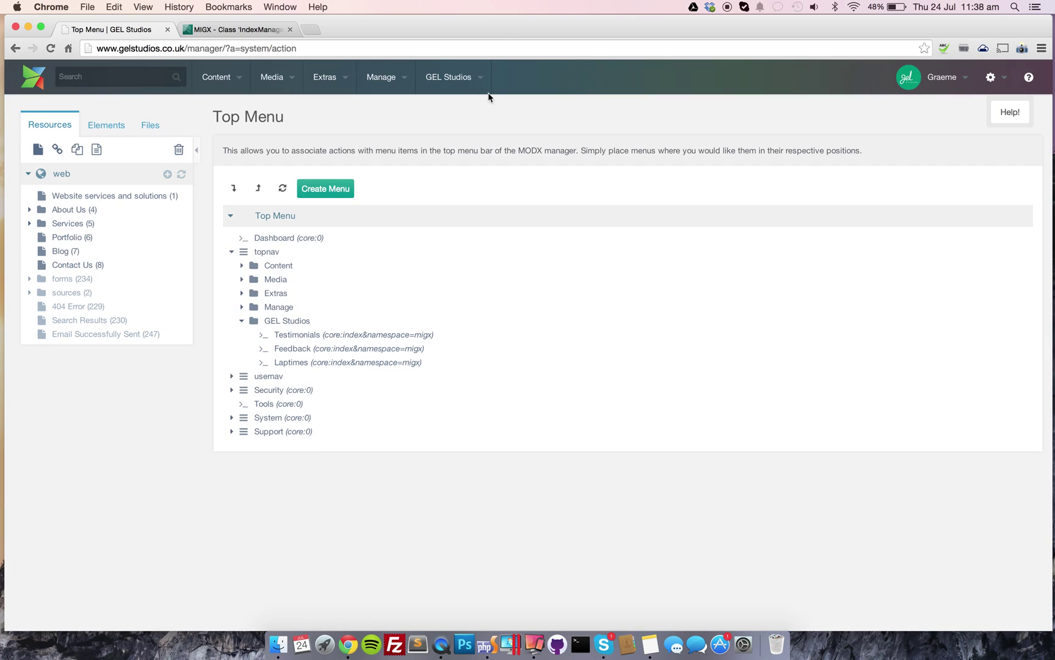
{"action": "left_click", "coordinate": [452, 181]}
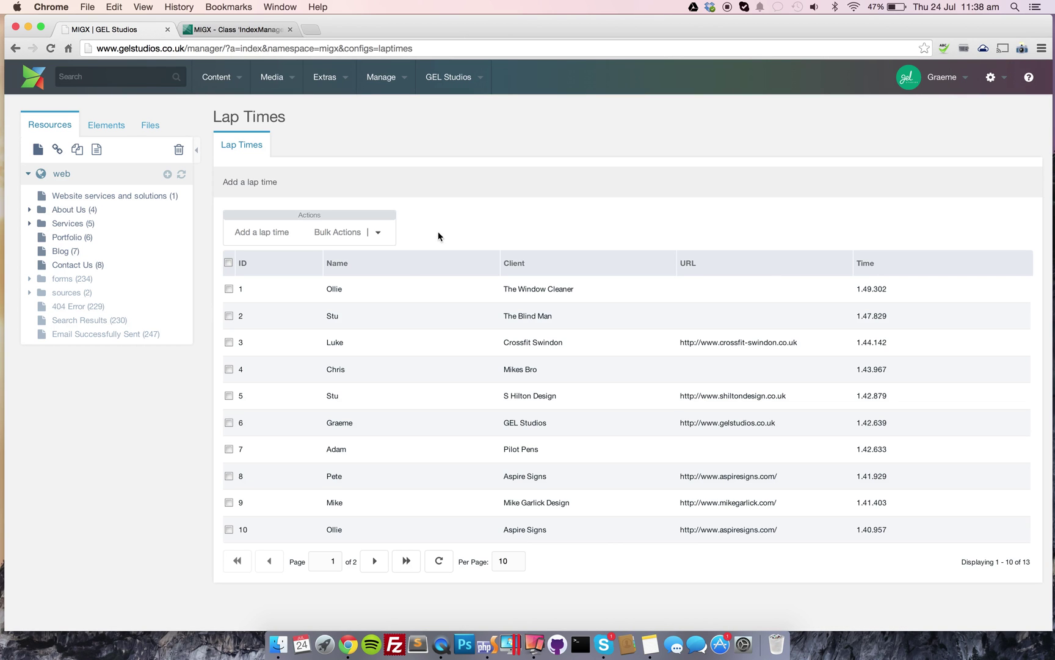
{"action": "left_click", "coordinate": [391, 291]}
{"action": "left_click", "coordinate": [403, 294]}
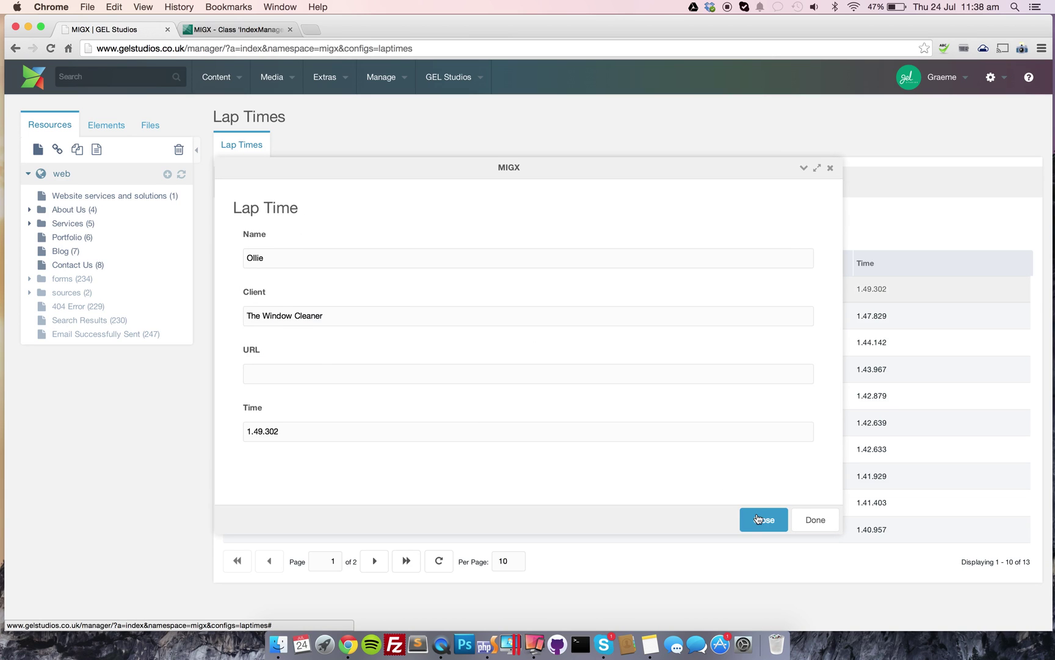
{"action": "left_click", "coordinate": [764, 519]}
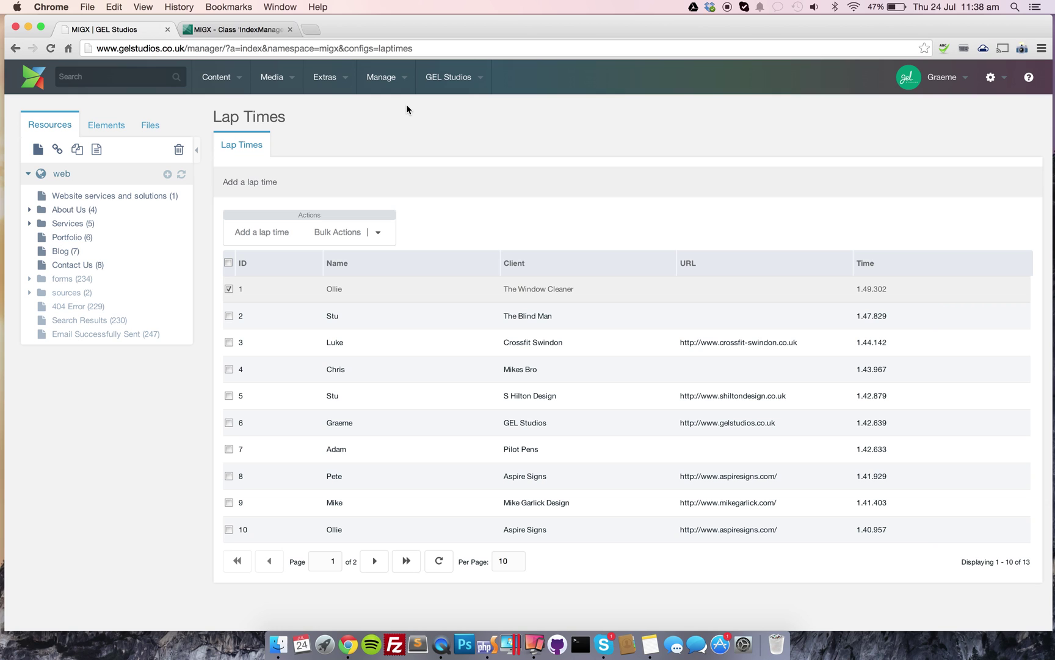
{"action": "left_click", "coordinate": [30, 77]}
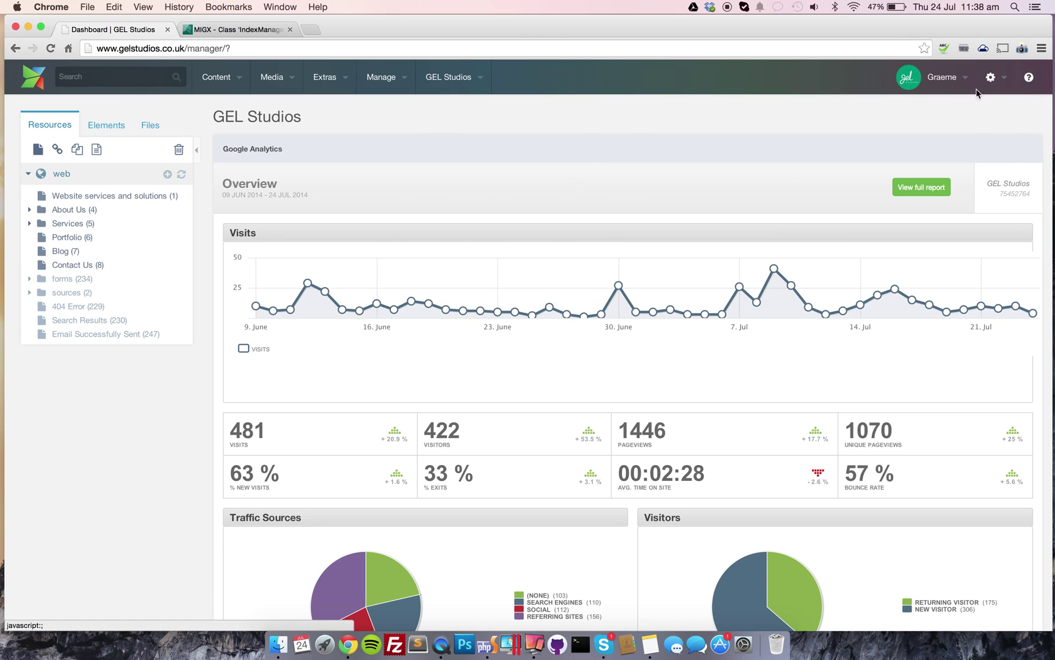
Choose Menus from the gear menu to load the Top Menu page.
{"action": "mouse_move", "coordinate": [991, 76]}
{"action": "left_click", "coordinate": [875, 251]}
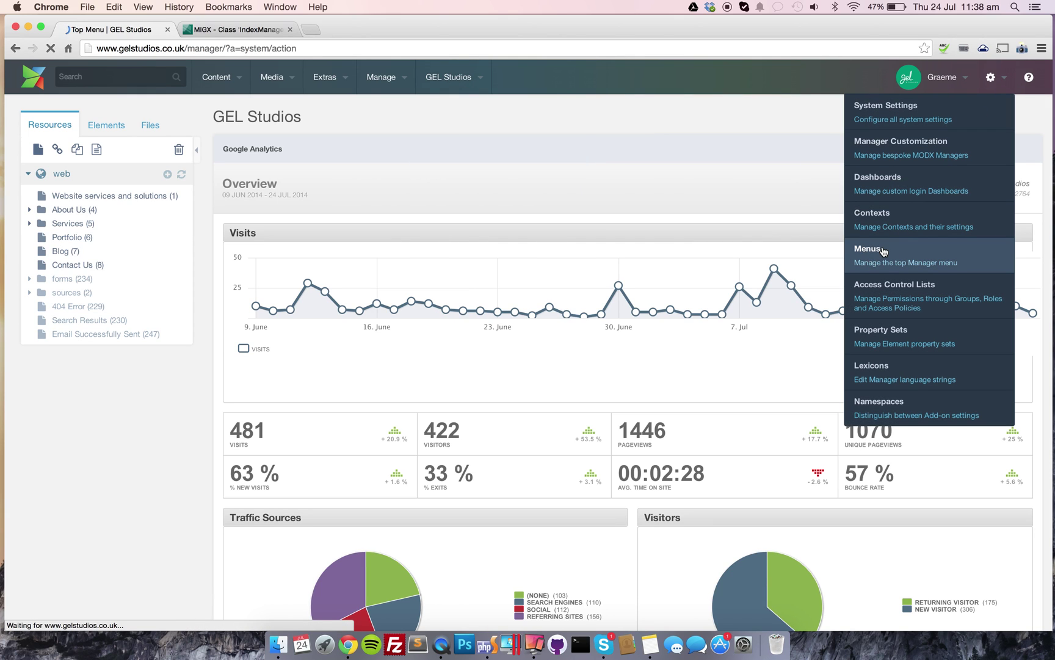